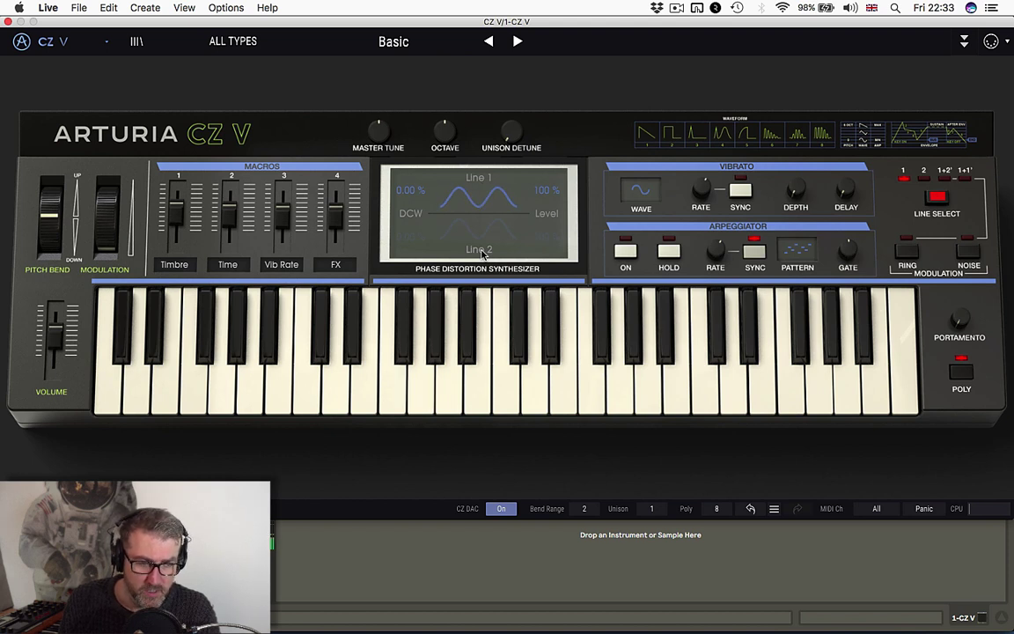
# Expand the advanced editing panel and switch it to the Envelopes page
pyautogui.click(965, 42)
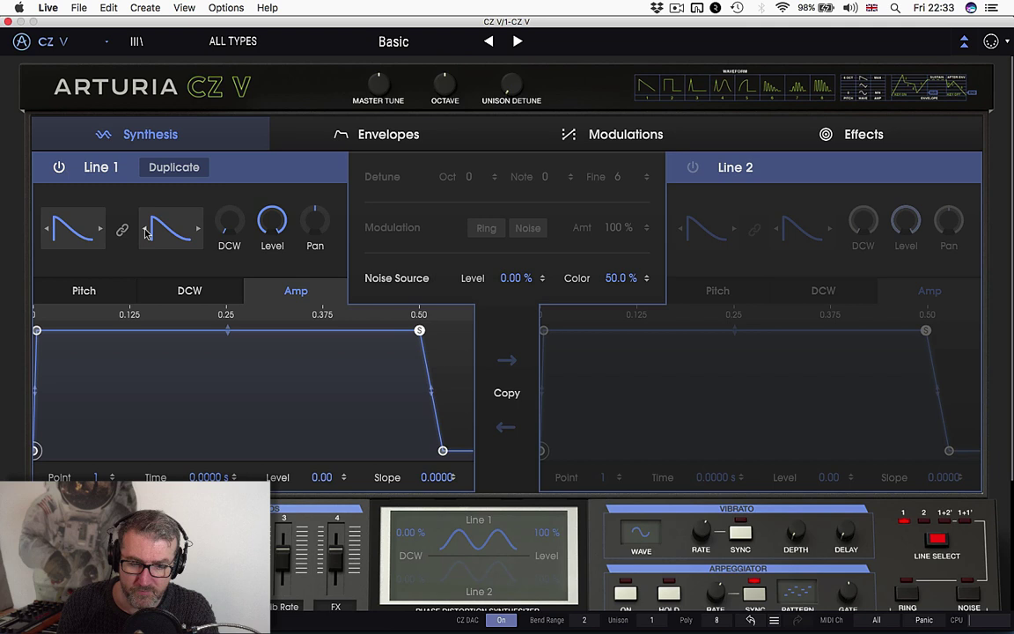
pyautogui.click(377, 136)
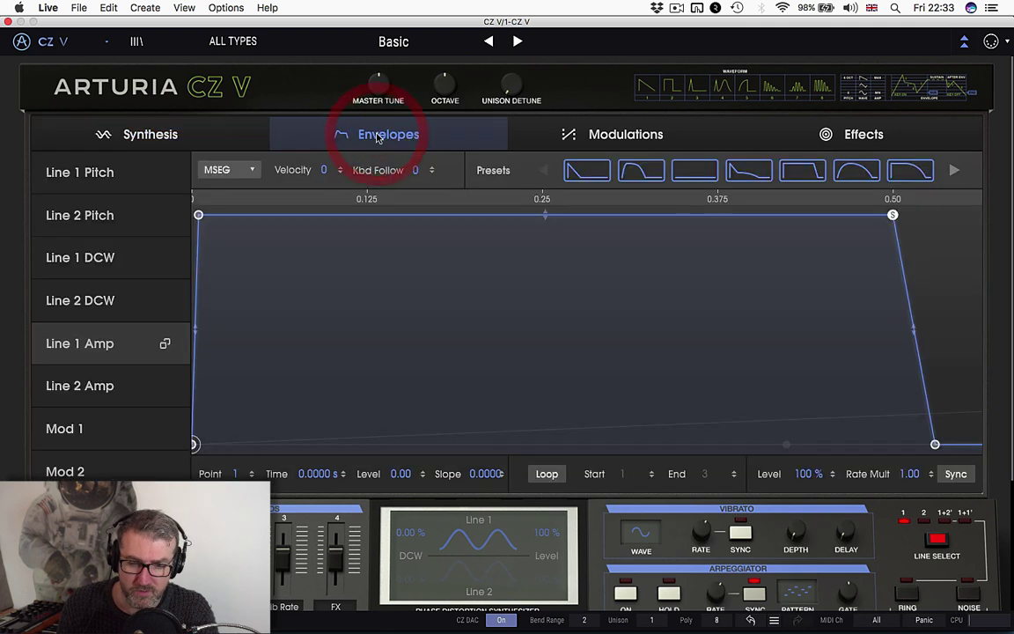
# Drop the first point of Line 1's DCW envelope from level 99 to 0, then return to Synthesis
pyautogui.click(161, 265)
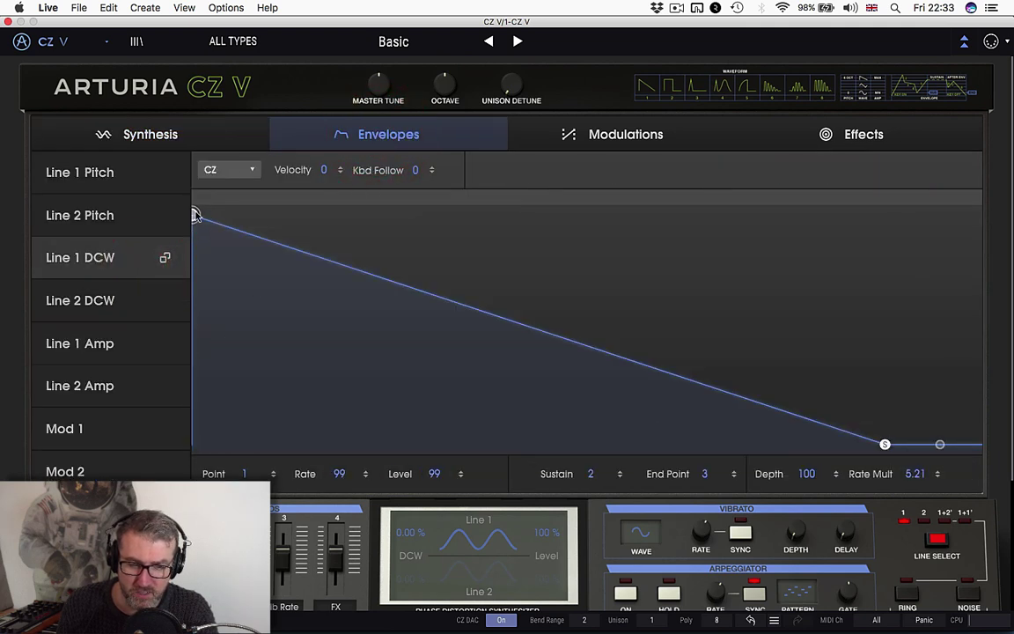
pyautogui.moveTo(196, 216); pyautogui.dragTo(161, 483)
pyautogui.click(170, 131)
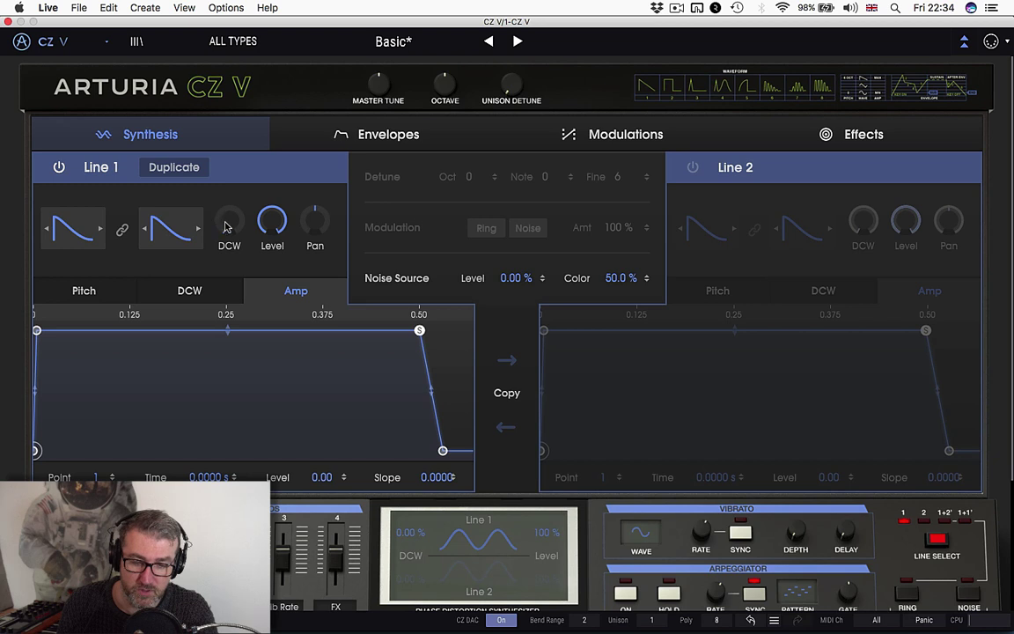
# Raise Line 1's DCW amount to 74.4% then 98.4%, and set both waveforms to square
pyautogui.moveTo(228, 223)
pyautogui.moveTo(228, 215); pyautogui.dragTo(247, 227)
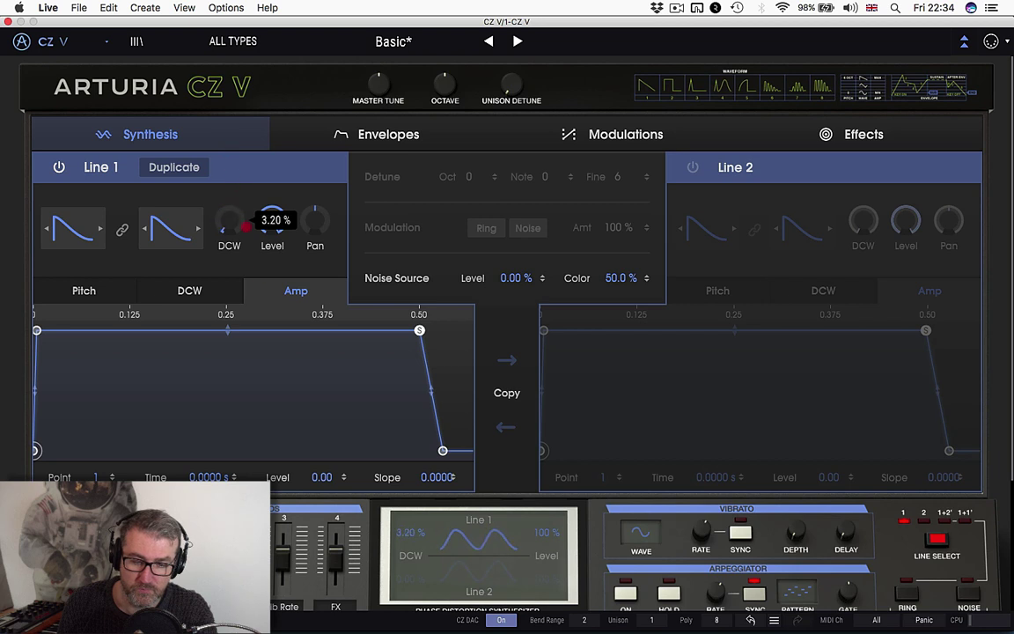
pyautogui.moveTo(262, 276); pyautogui.dragTo(245, 147)
pyautogui.click(199, 228)
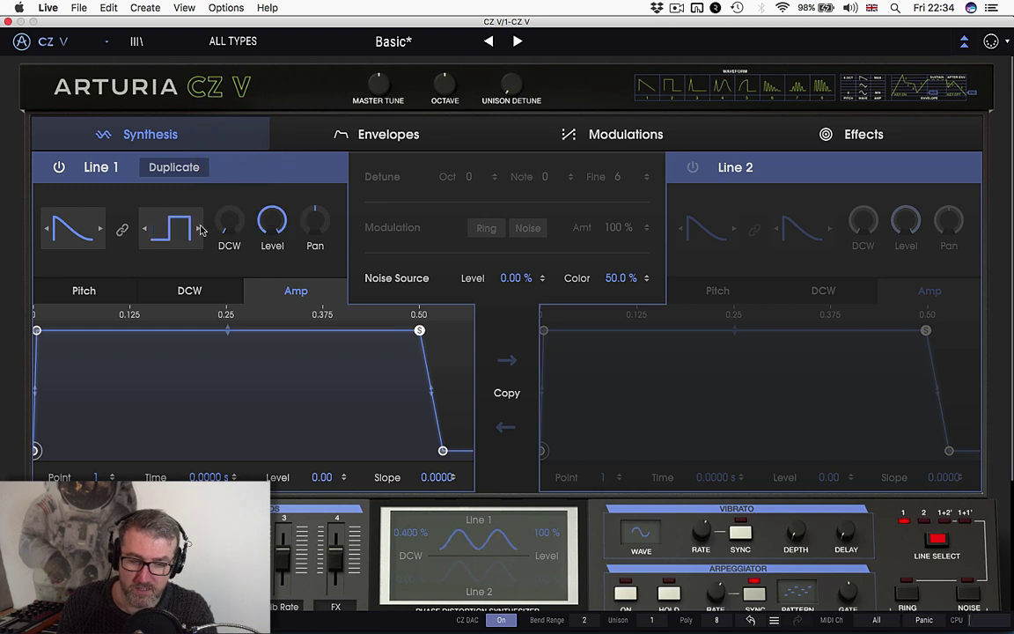
pyautogui.click(98, 229)
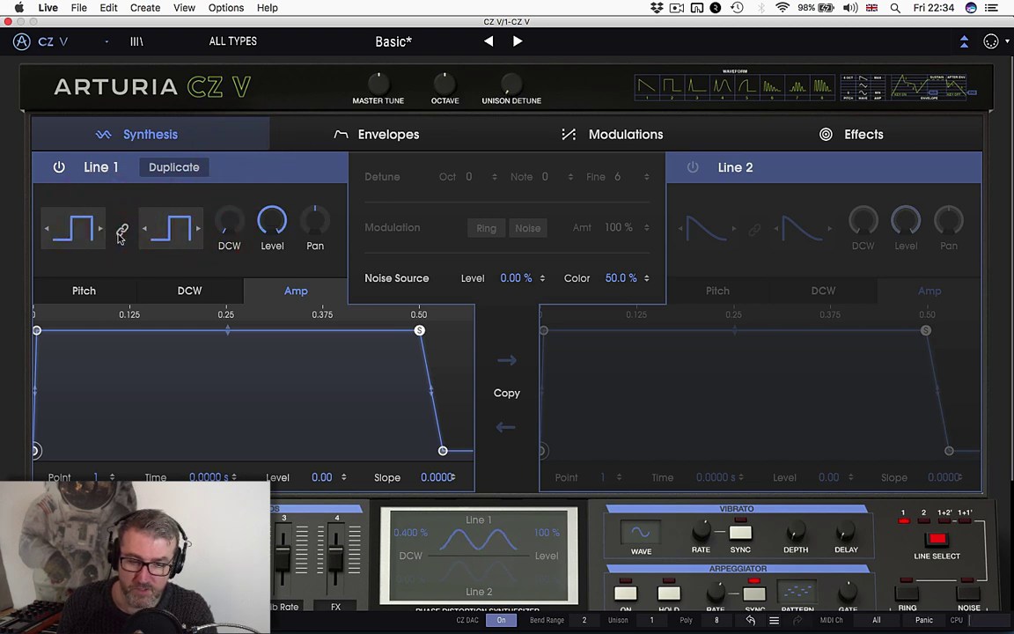
# Sweep Line 1's DCW amount from 0.4% up to 51.2%, then down to 37.6%
pyautogui.click(230, 224)
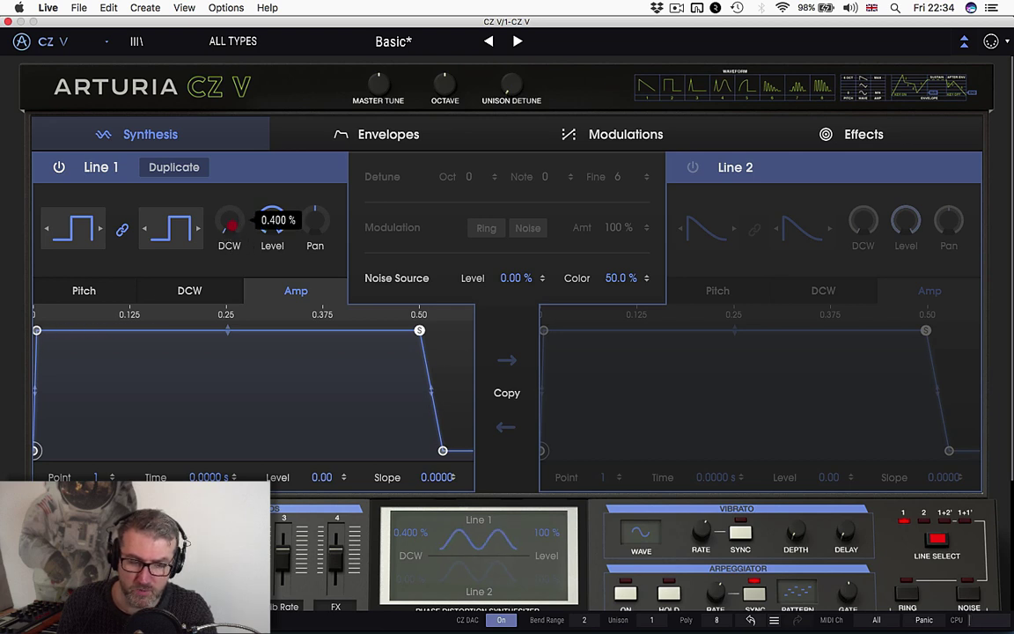
pyautogui.moveTo(231, 224); pyautogui.dragTo(231, 154)
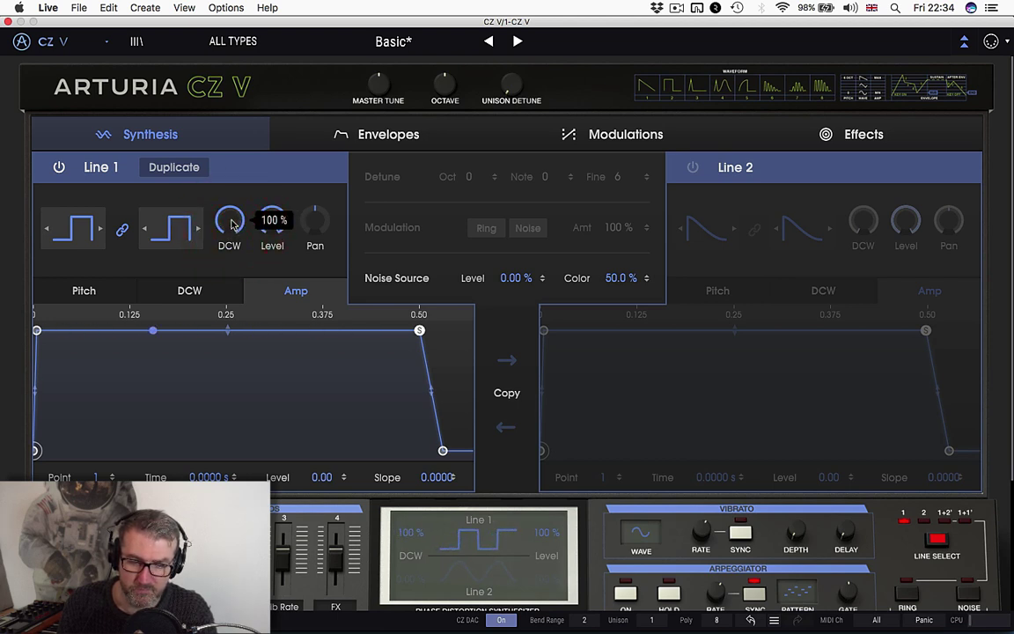
pyautogui.moveTo(233, 229); pyautogui.dragTo(237, 446)
# Step Line 1's waveforms forward through peaked shapes to a resonant shape, trying DCW around 15%
pyautogui.click(201, 230)
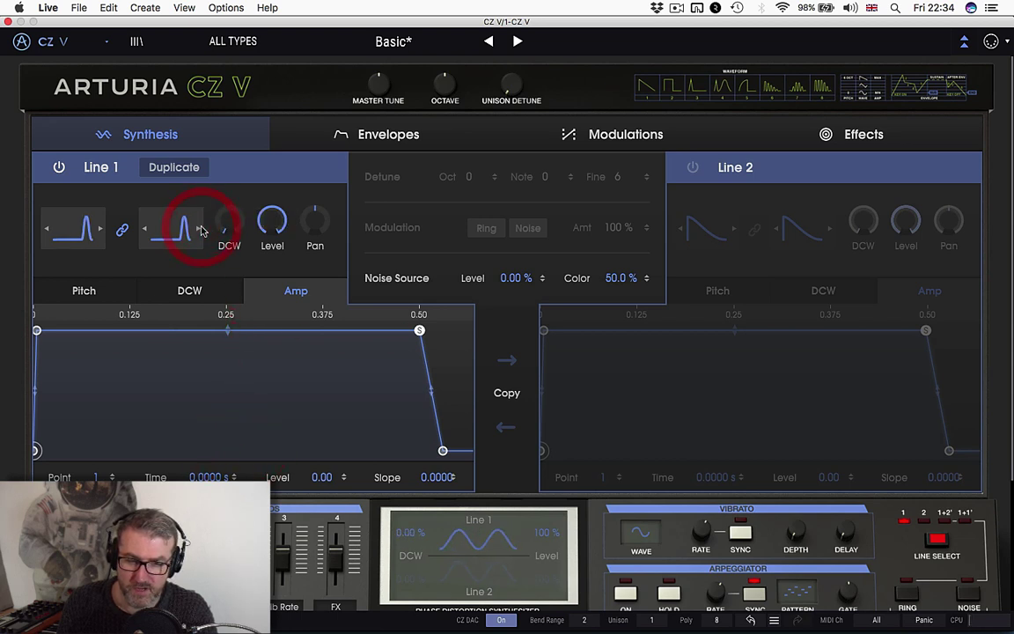
pyautogui.click(201, 230)
pyautogui.click(201, 229)
pyautogui.moveTo(212, 208); pyautogui.dragTo(226, 266)
pyautogui.click(201, 229)
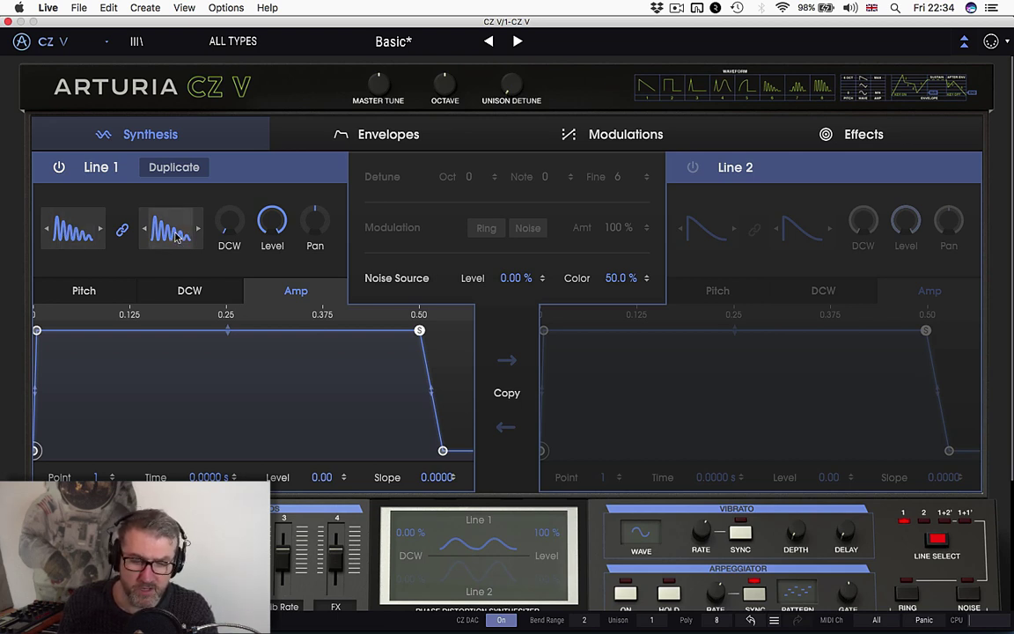
# Step Line 1's linked waveforms back through the shapes to sawtooth
pyautogui.moveTo(232, 215)
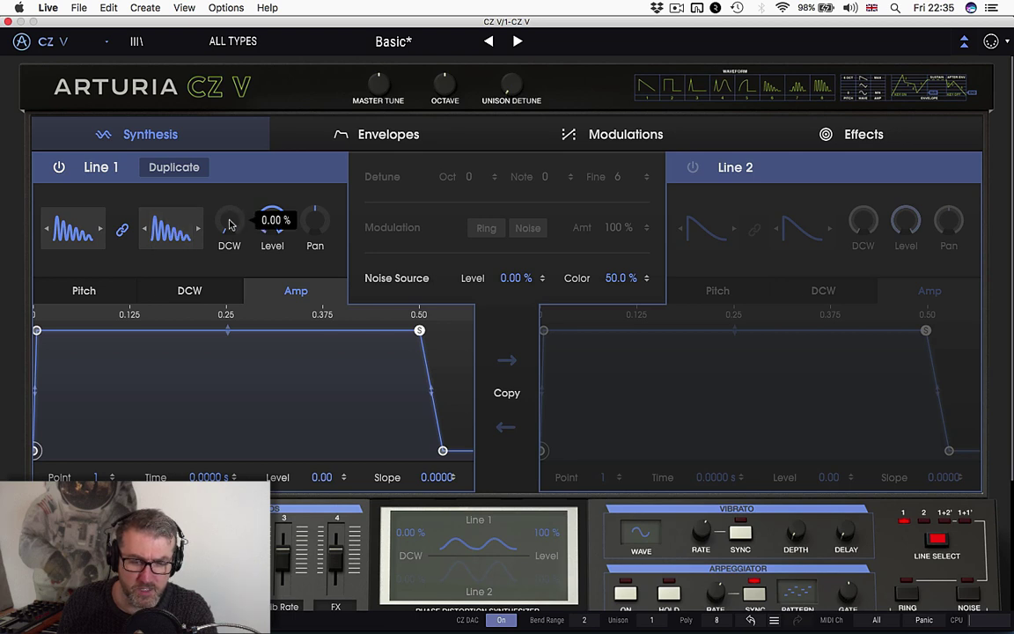
pyautogui.click(146, 229)
pyautogui.click(145, 230)
pyautogui.click(145, 229)
pyautogui.click(146, 230)
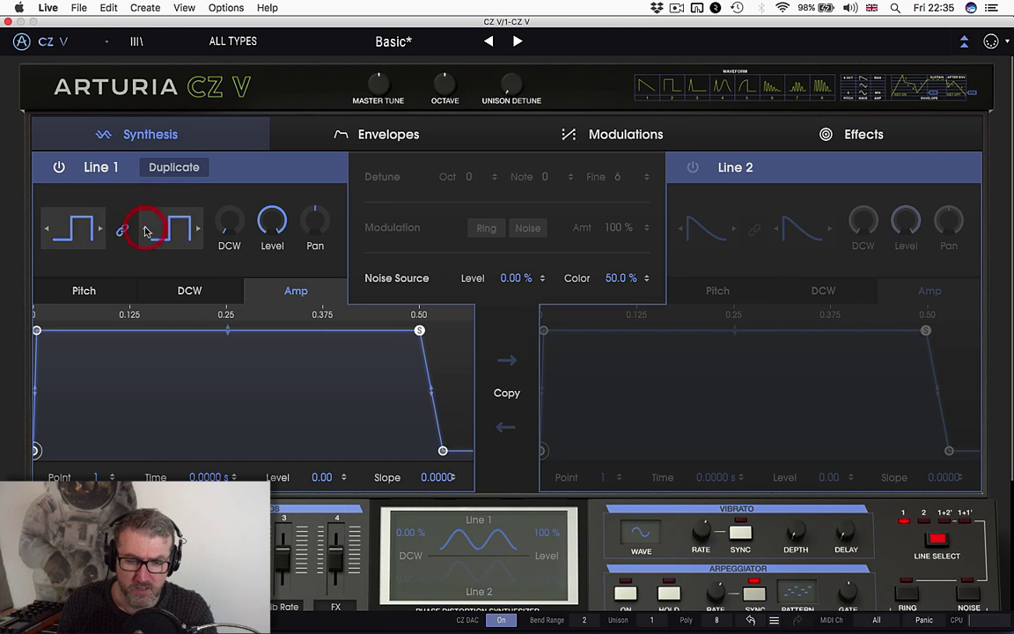
pyautogui.click(145, 229)
# Try Line 1's DCW amount at 24.4%, then bring it back to 0%
pyautogui.moveTo(231, 227)
pyautogui.moveTo(231, 227); pyautogui.dragTo(249, 368)
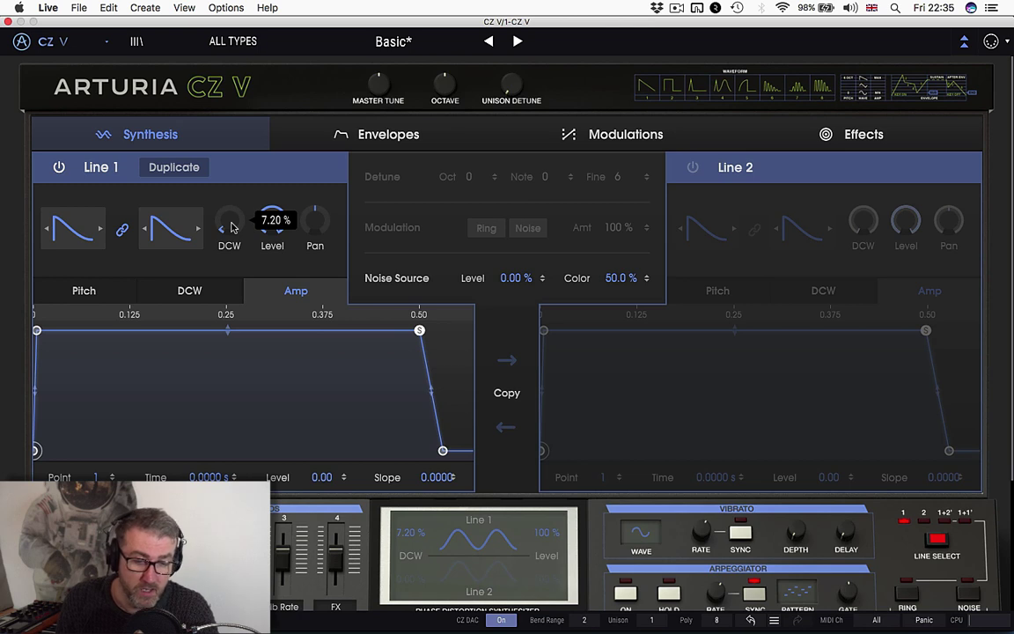
pyautogui.moveTo(232, 220)
pyautogui.mouseDown()
pyautogui.moveTo(232, 237)
pyautogui.moveTo(238, 163)
pyautogui.moveTo(231, 221)
pyautogui.mouseUp()
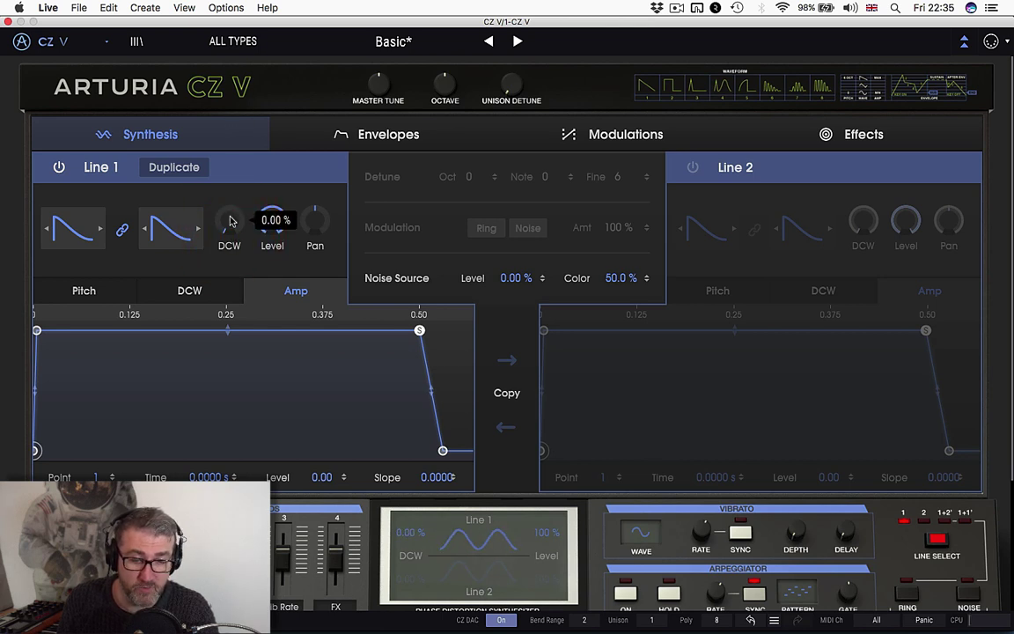
# Step Line 1's waveforms past the double sine to the resonant decaying wave, with DCW at 79.2%
pyautogui.click(198, 229)
pyautogui.click(198, 229)
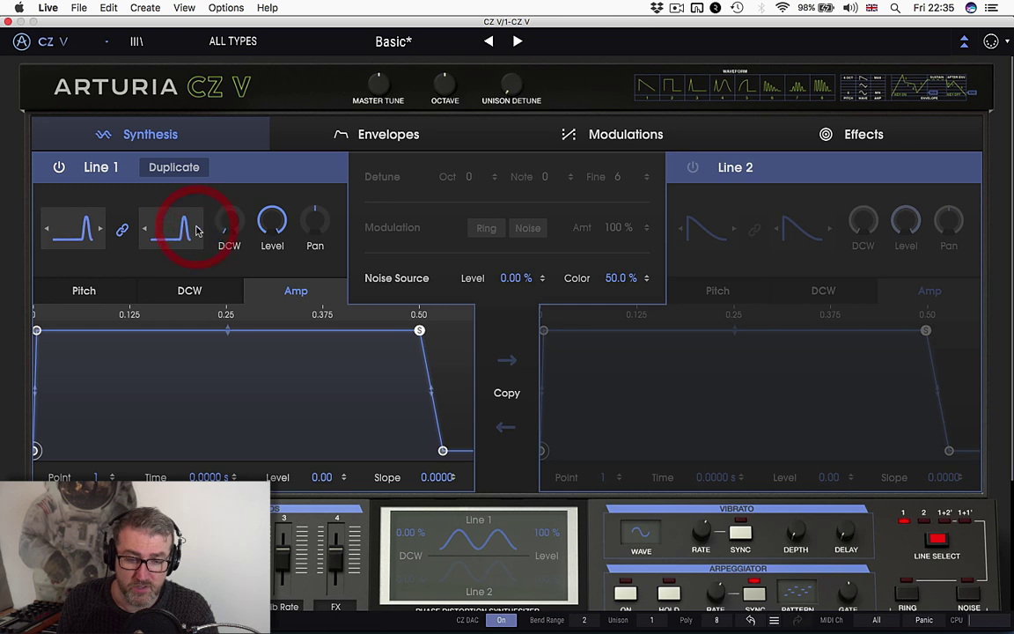
pyautogui.click(198, 229)
pyautogui.click(198, 229)
pyautogui.click(198, 229)
pyautogui.click(198, 229)
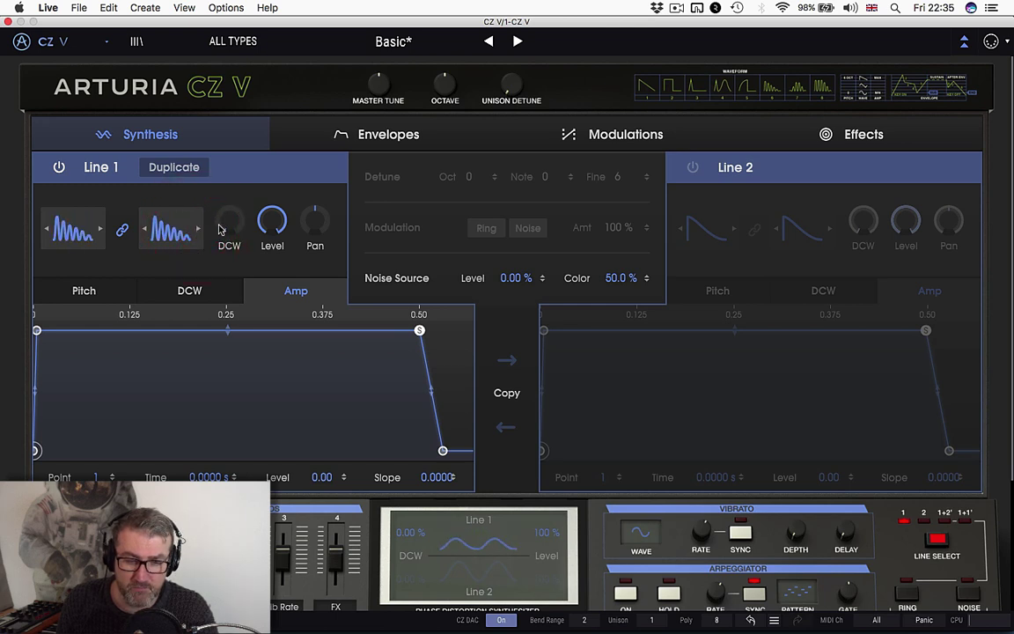
pyautogui.moveTo(228, 227)
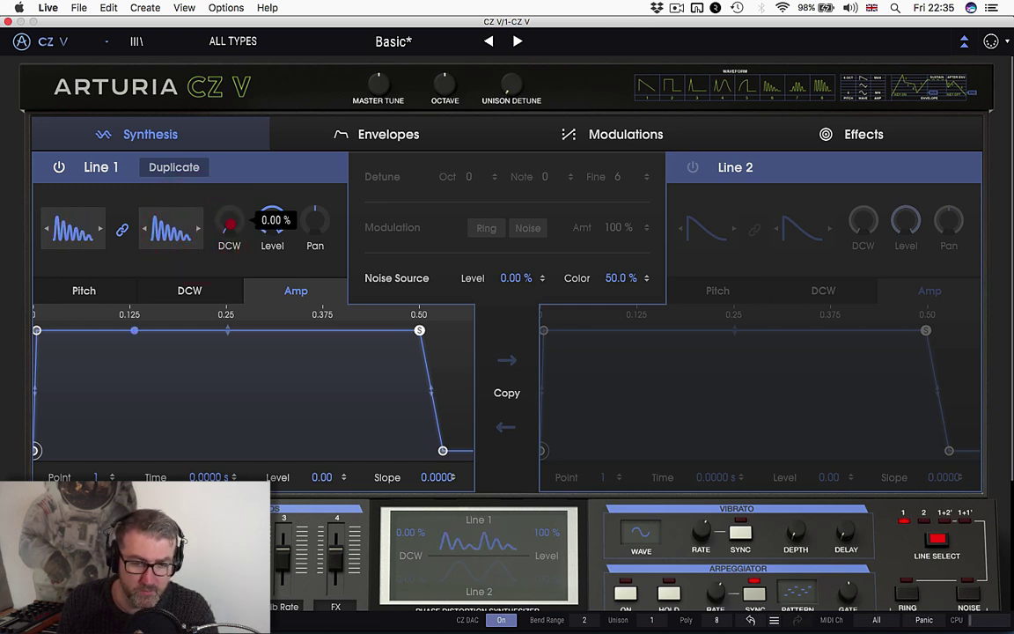
pyautogui.moveTo(228, 220)
pyautogui.mouseDown()
pyautogui.moveTo(239, 198)
pyautogui.moveTo(209, 143)
pyautogui.moveTo(245, 81)
pyautogui.moveTo(231, 92)
pyautogui.moveTo(226, 132)
pyautogui.moveTo(227, 220)
pyautogui.mouseUp()
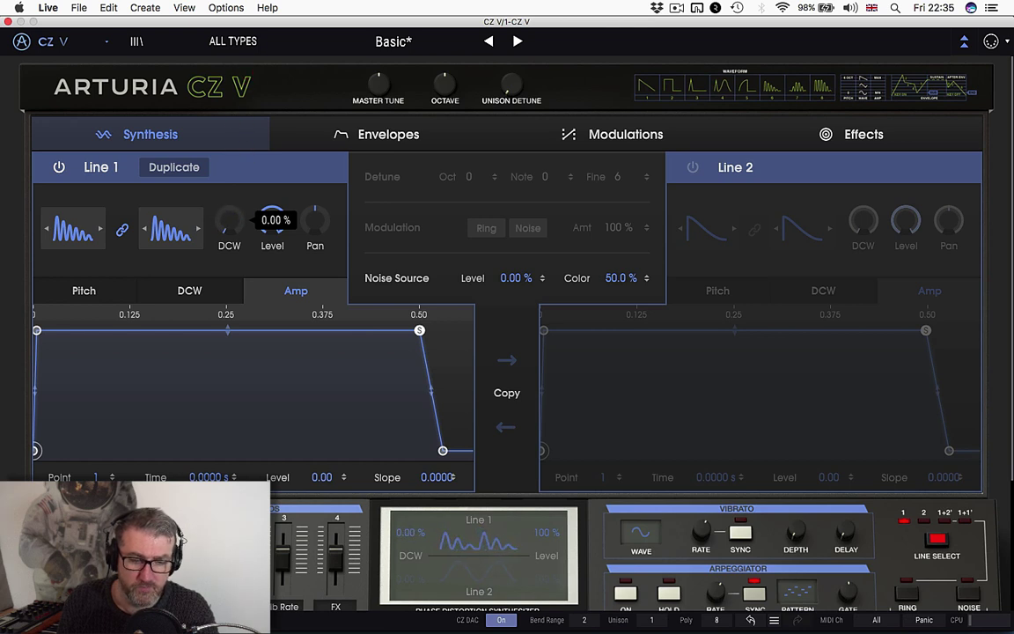
# Switch Line 1 to a double-peaked resonant waveform and sweep DCW up and back to zero
pyautogui.click(198, 229)
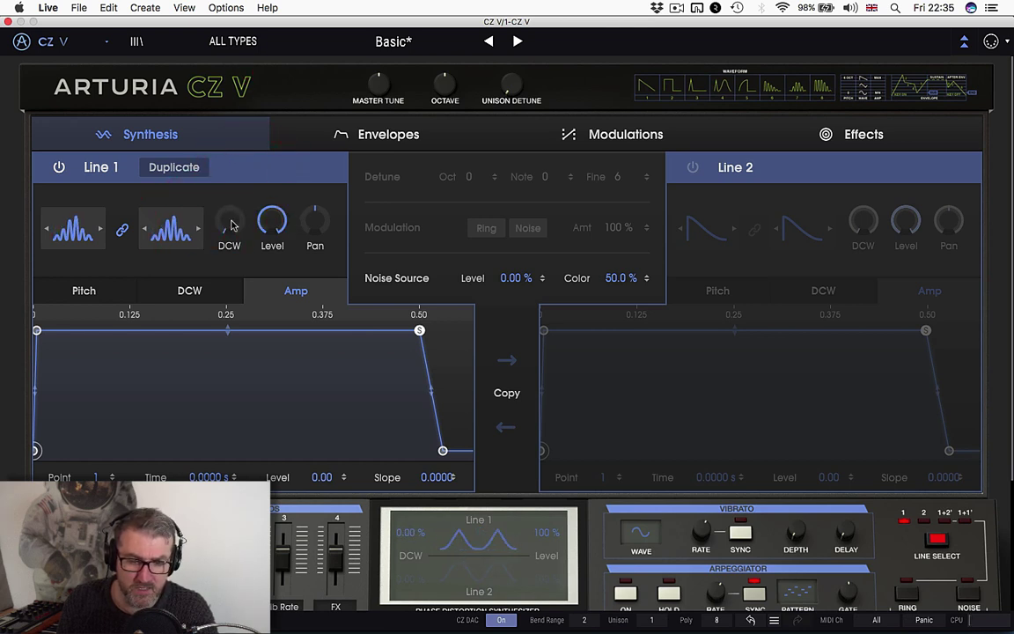
pyautogui.moveTo(231, 226)
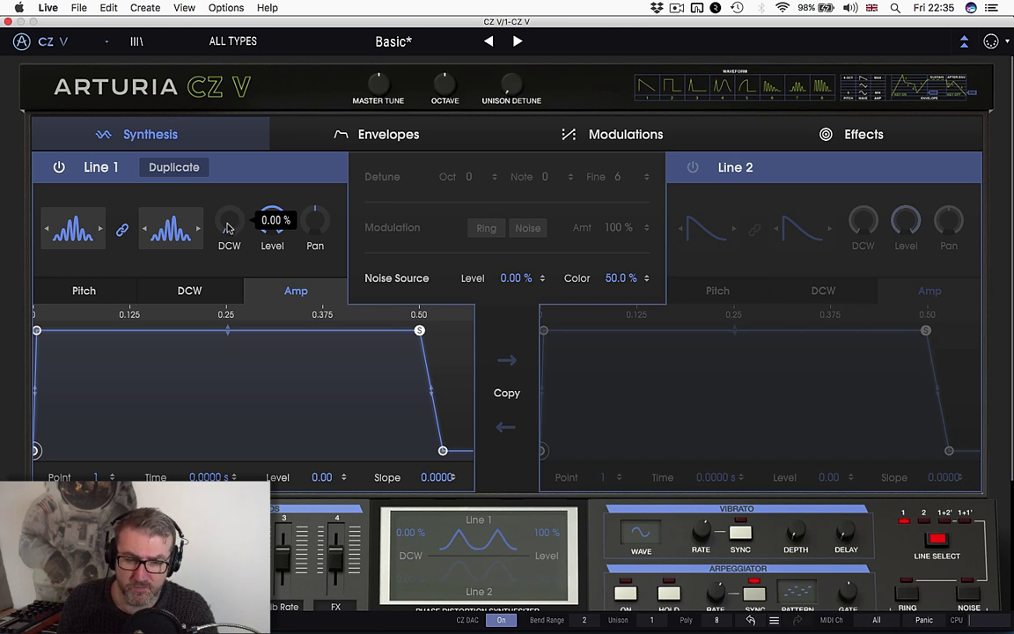
pyautogui.moveTo(227, 228); pyautogui.dragTo(235, 253)
# Step Line 1's waveforms back through the shapes to sawtooth and reset DCW to 0%
pyautogui.click(141, 228)
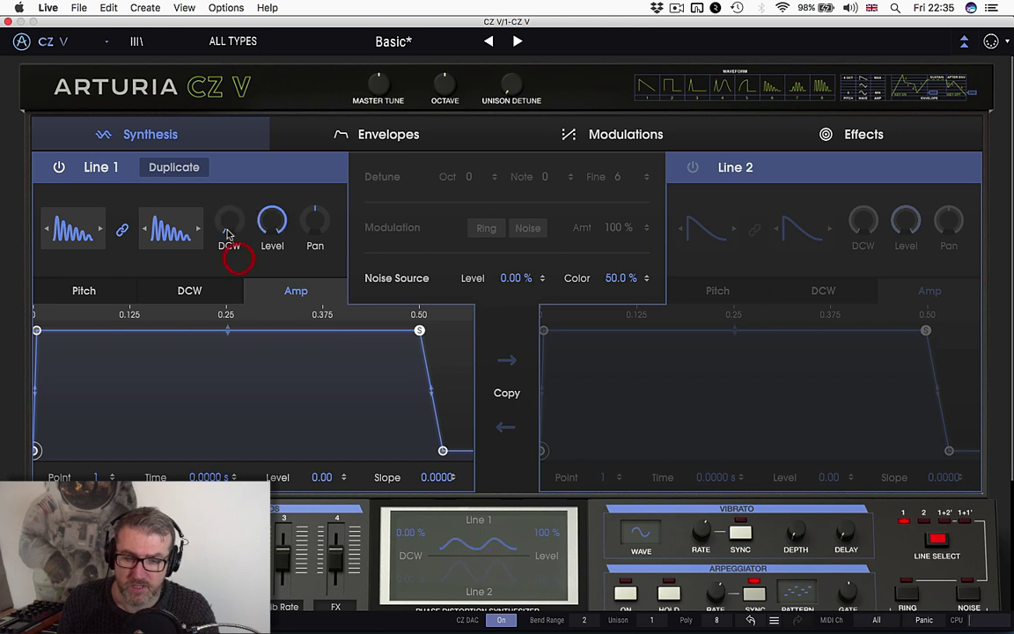
pyautogui.click(146, 231)
pyautogui.click(146, 230)
pyautogui.click(147, 231)
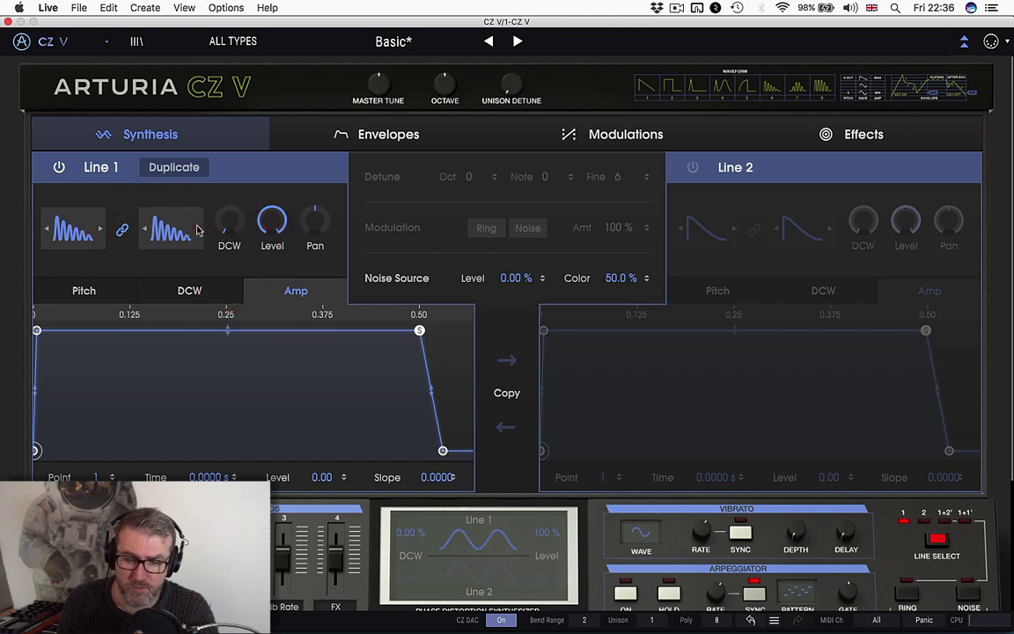
pyautogui.click(146, 230)
pyautogui.click(143, 231)
pyautogui.click(144, 231)
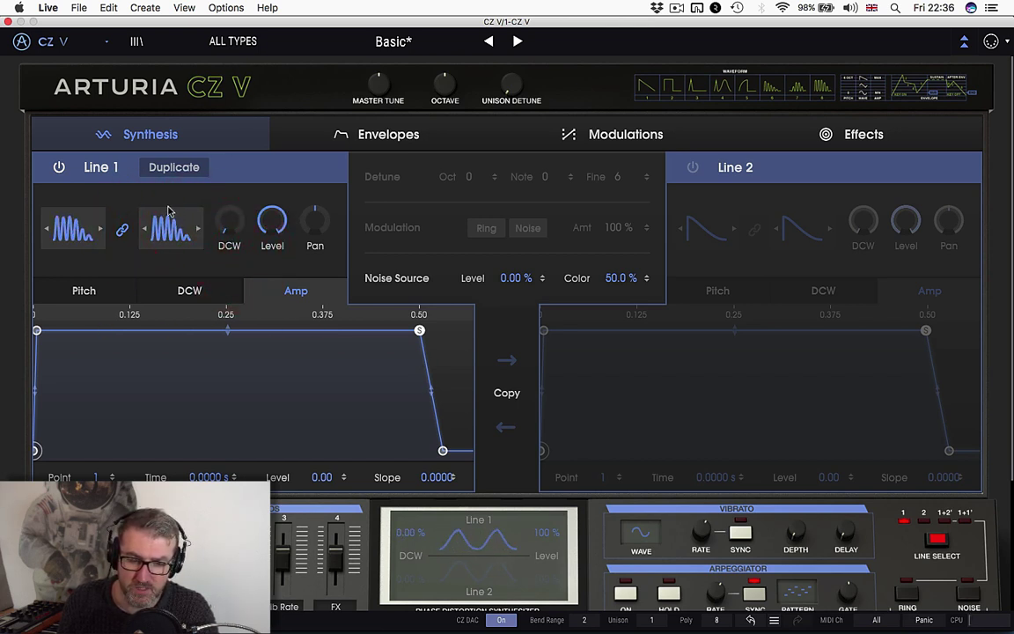
pyautogui.click(144, 230)
pyautogui.click(142, 231)
pyautogui.click(142, 230)
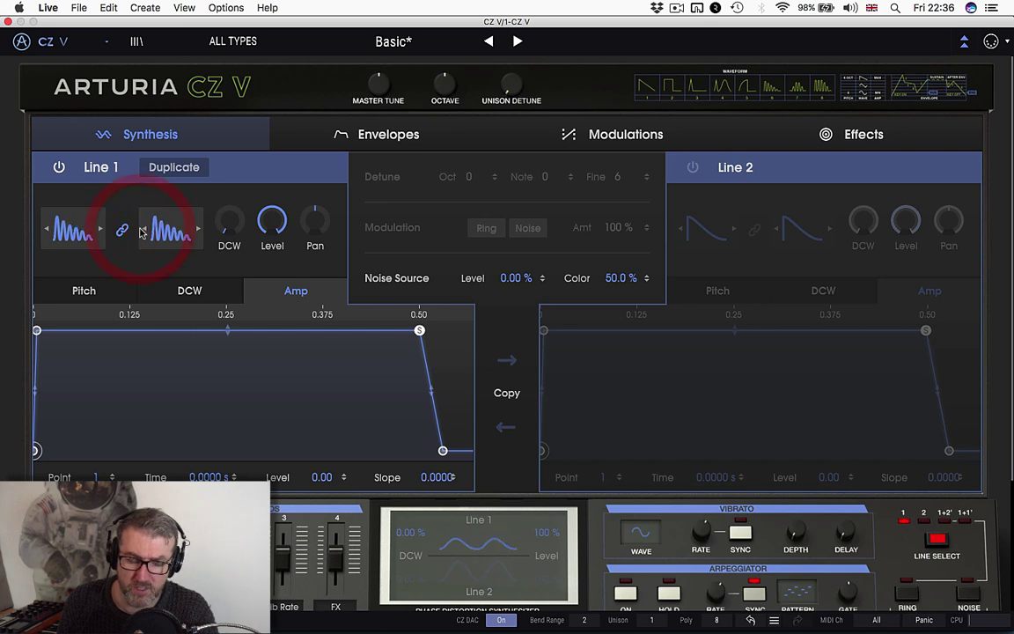
pyautogui.click(142, 231)
pyautogui.click(142, 231)
pyautogui.click(142, 231)
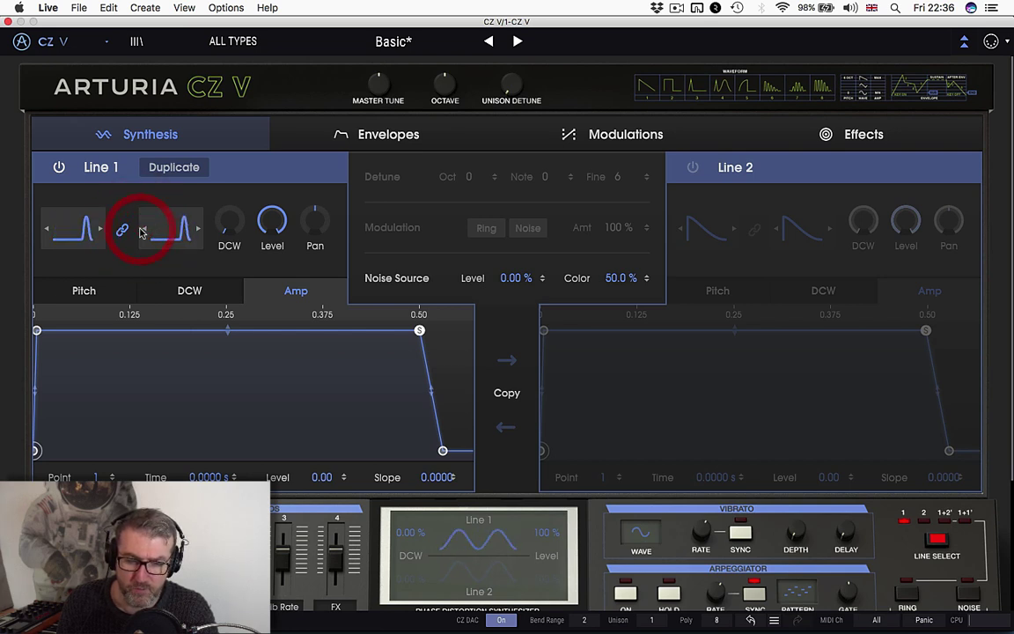
pyautogui.click(142, 230)
pyautogui.click(142, 231)
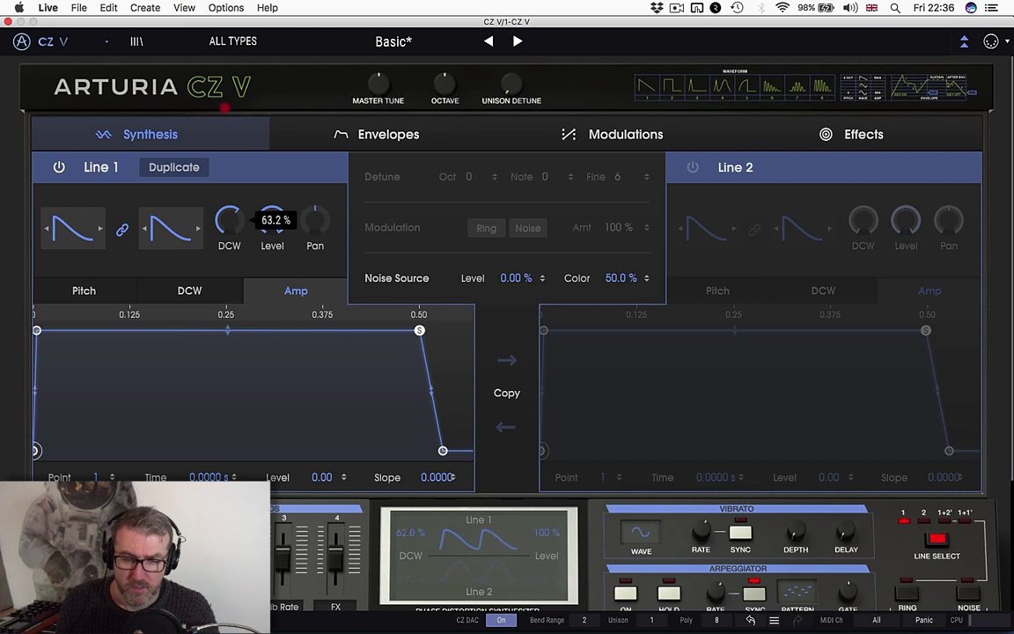
pyautogui.click(226, 227)
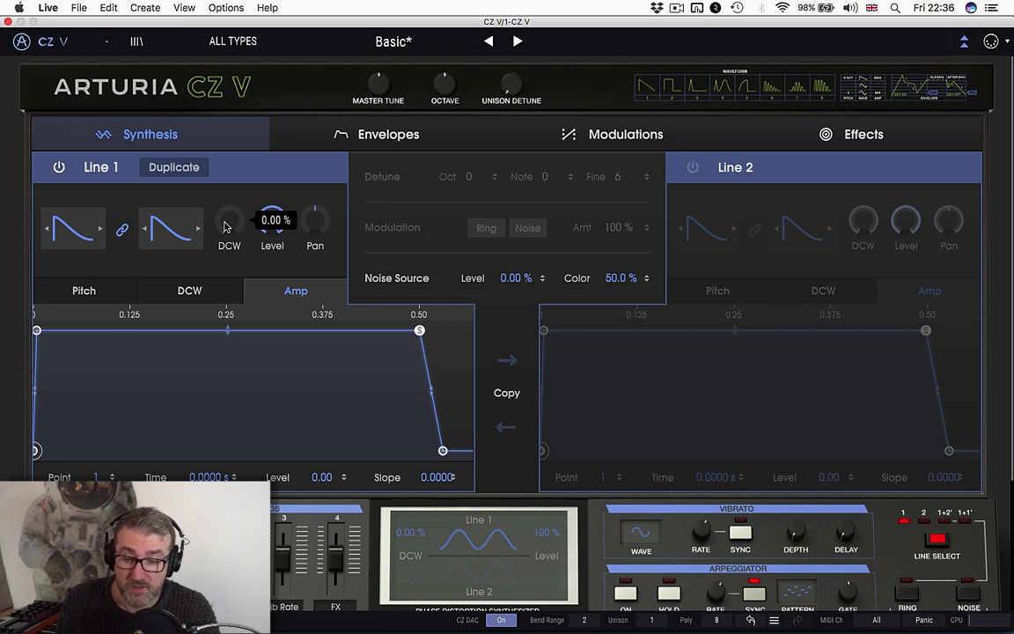
pyautogui.click(200, 229)
pyautogui.click(199, 229)
pyautogui.click(199, 229)
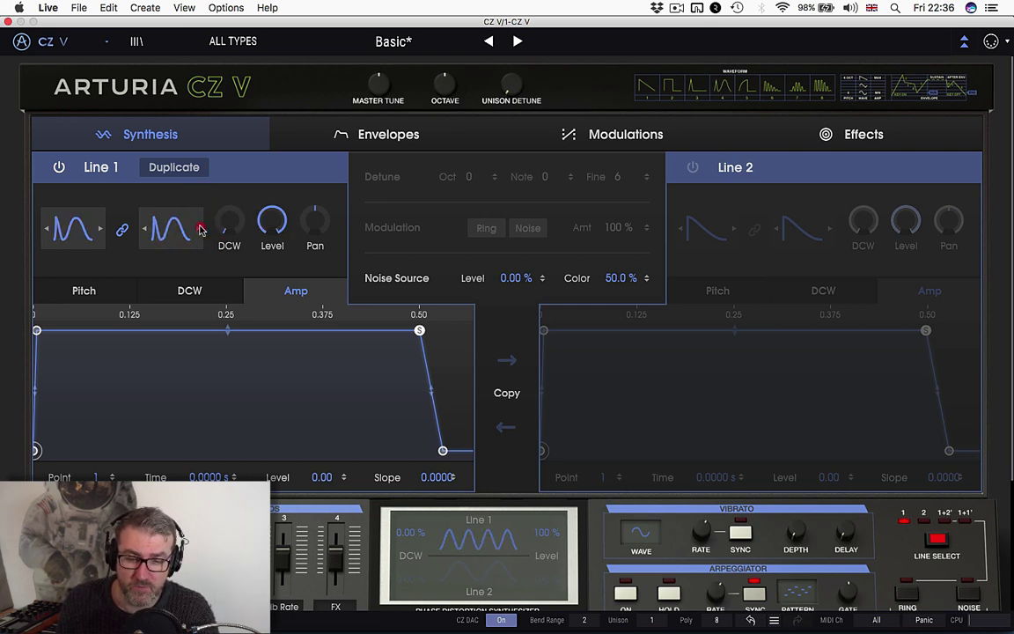
pyautogui.click(199, 229)
pyautogui.click(200, 229)
pyautogui.click(200, 229)
pyautogui.click(200, 229)
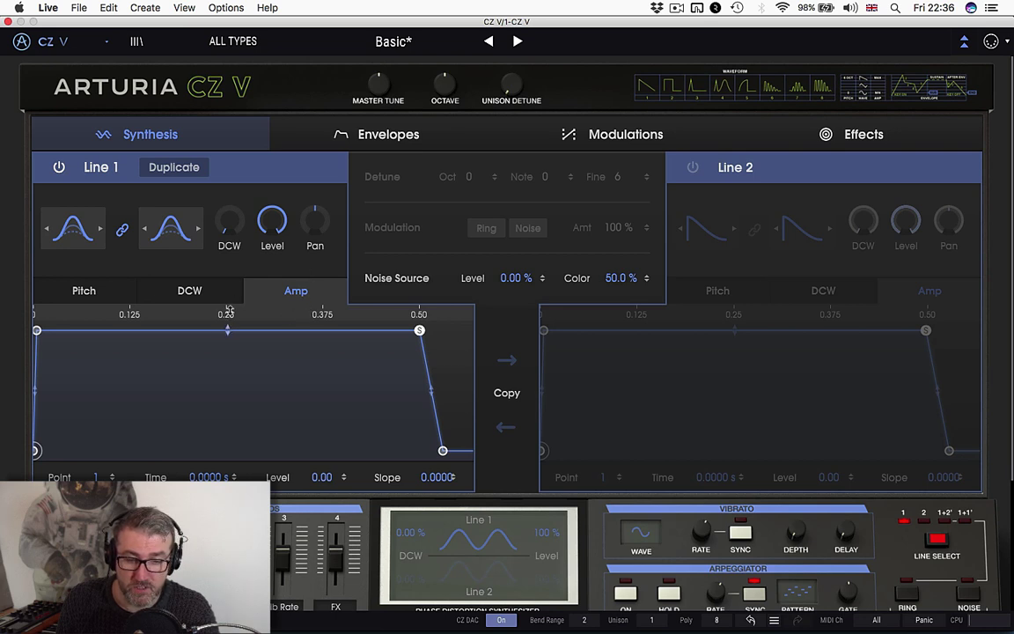
pyautogui.click(172, 230)
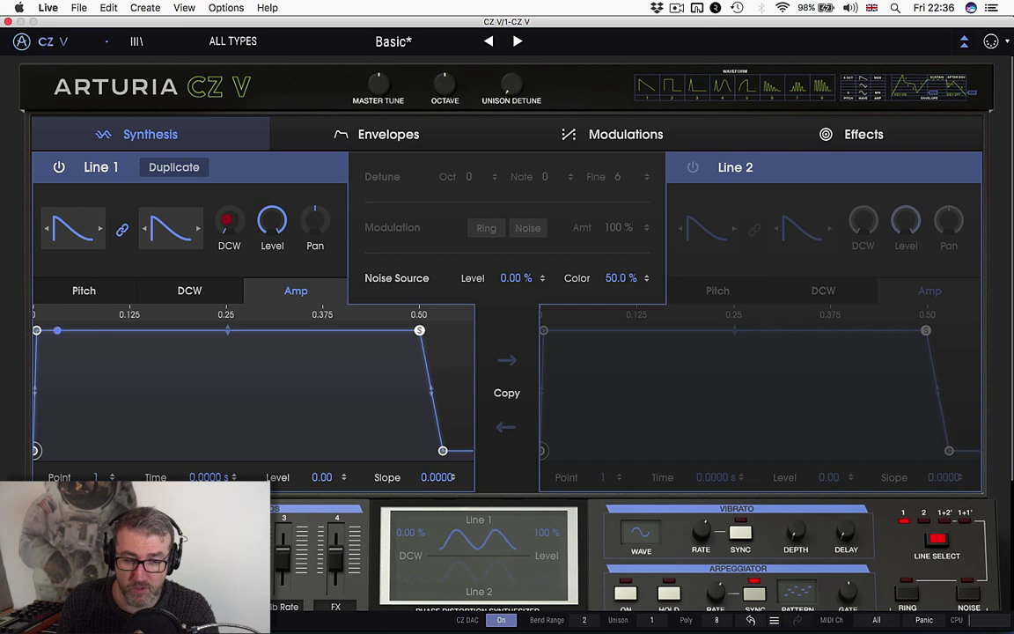
pyautogui.moveTo(229, 222); pyautogui.dragTo(242, 257)
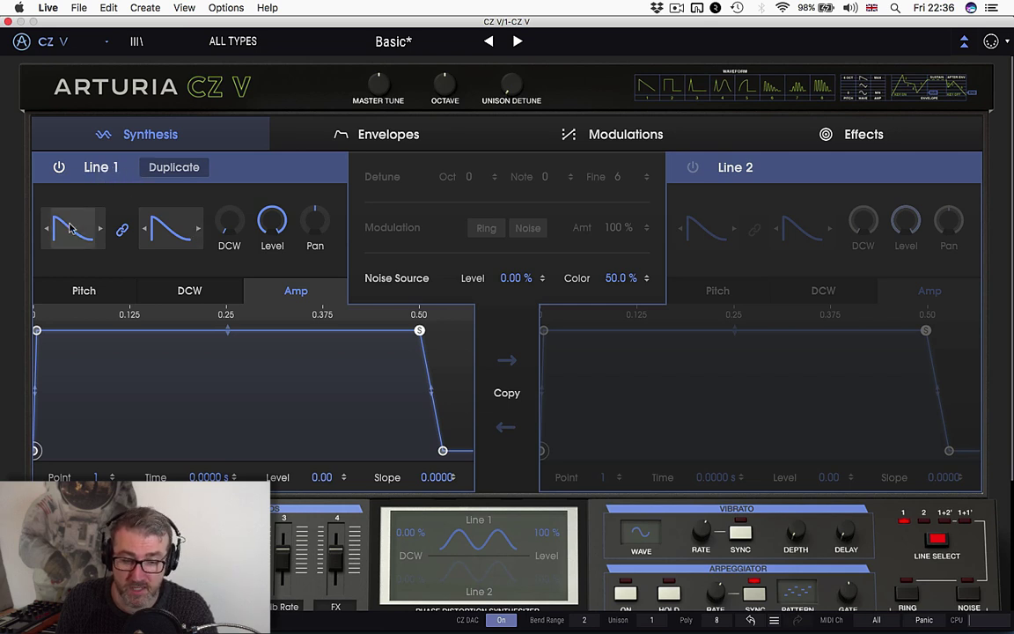
# Nudge Line 1's Pitch envelope second point, then reshape the DCW envelope into a slow ramp peaking near 92
pyautogui.click(83, 290)
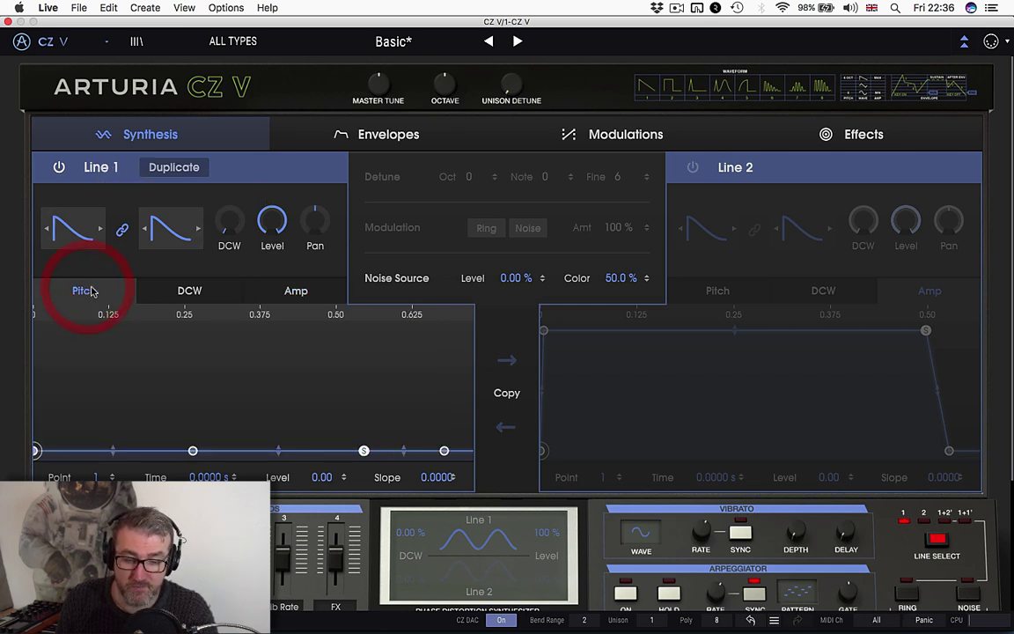
pyautogui.moveTo(165, 402); pyautogui.dragTo(152, 451)
pyautogui.click(185, 291)
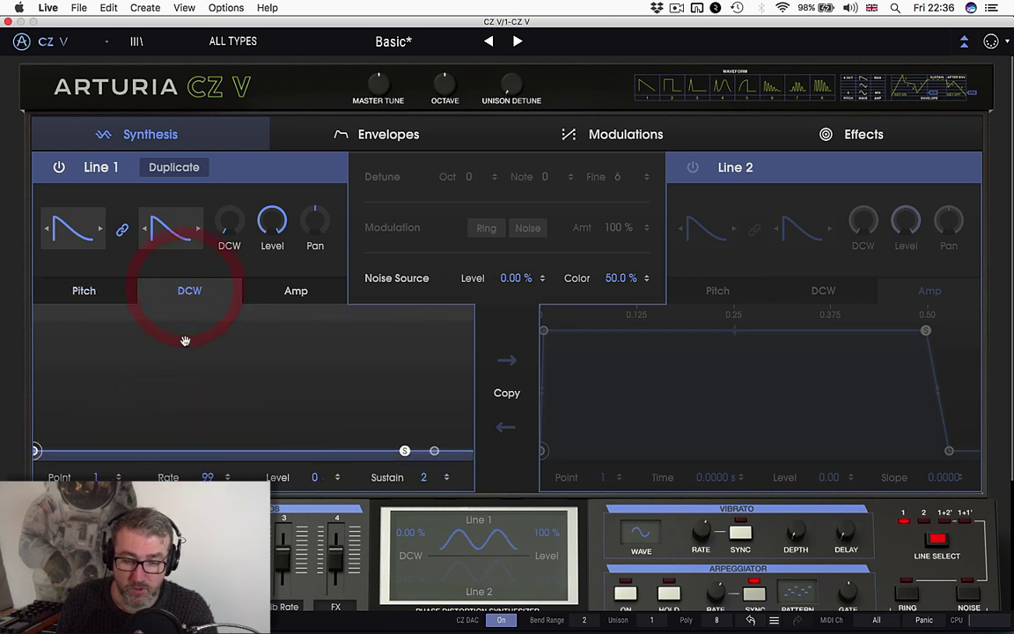
pyautogui.moveTo(234, 449); pyautogui.dragTo(428, 340)
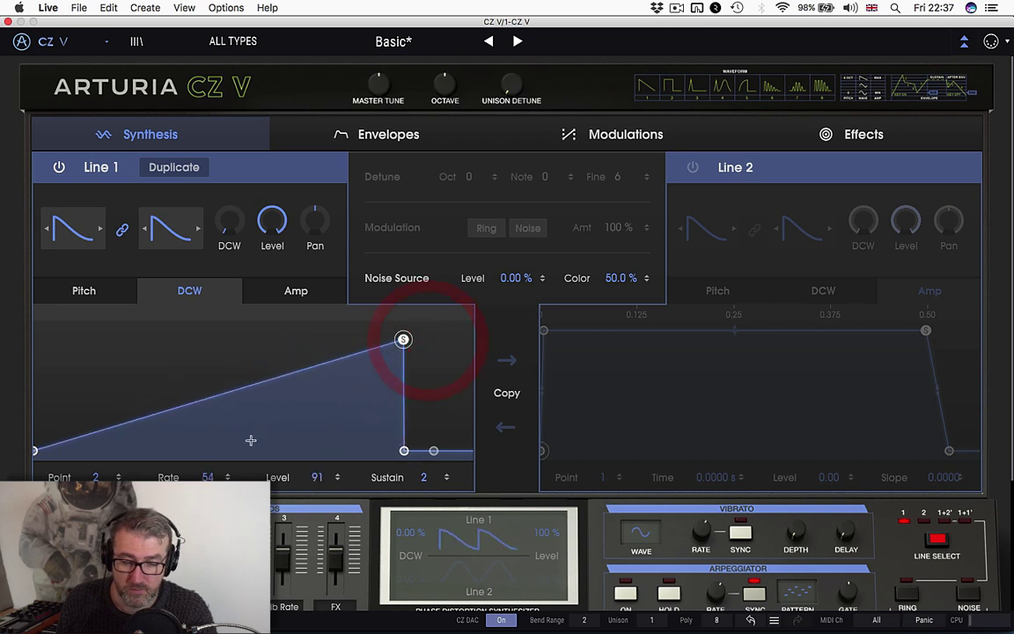
pyautogui.moveTo(205, 477); pyautogui.dragTo(202, 457)
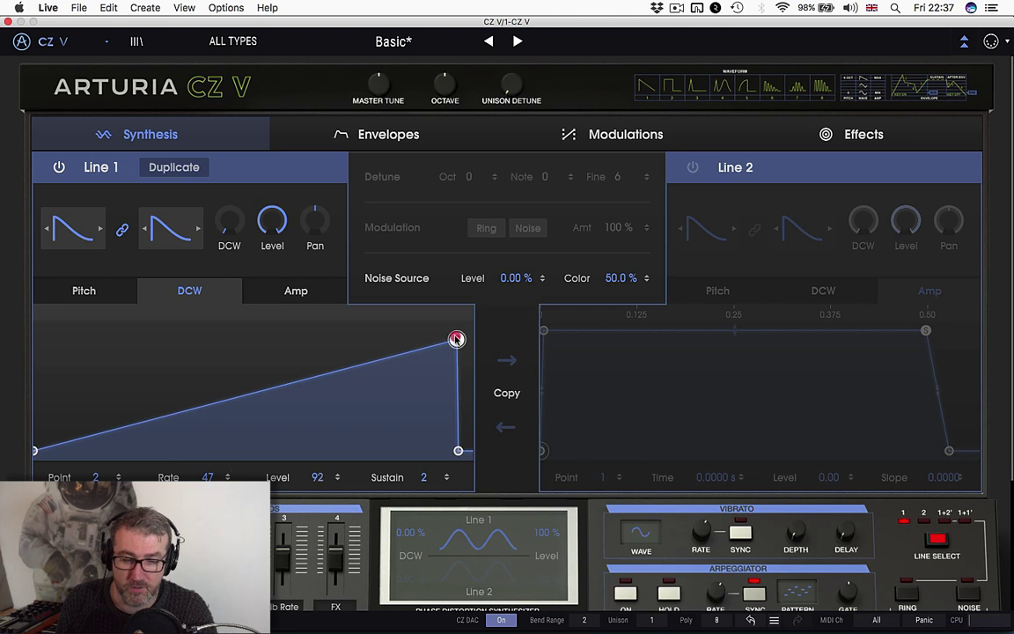
pyautogui.moveTo(457, 339); pyautogui.dragTo(274, 450)
# Make Line 1's Amp envelope hold level 1.00 through its 0.5302 s point, then drop straight to zero
pyautogui.click(296, 292)
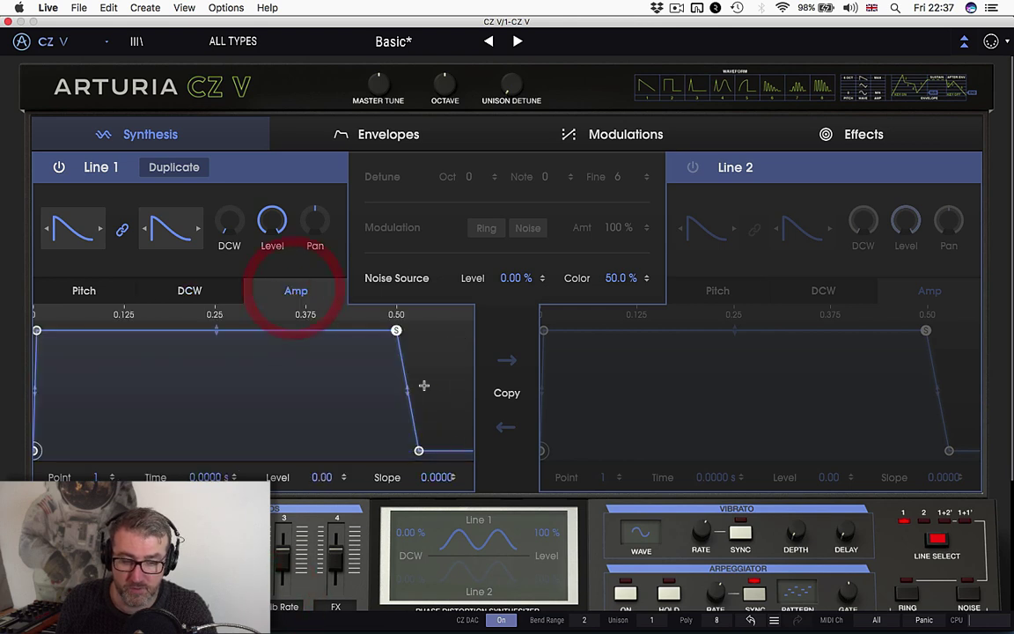
pyautogui.moveTo(397, 330); pyautogui.dragTo(419, 330)
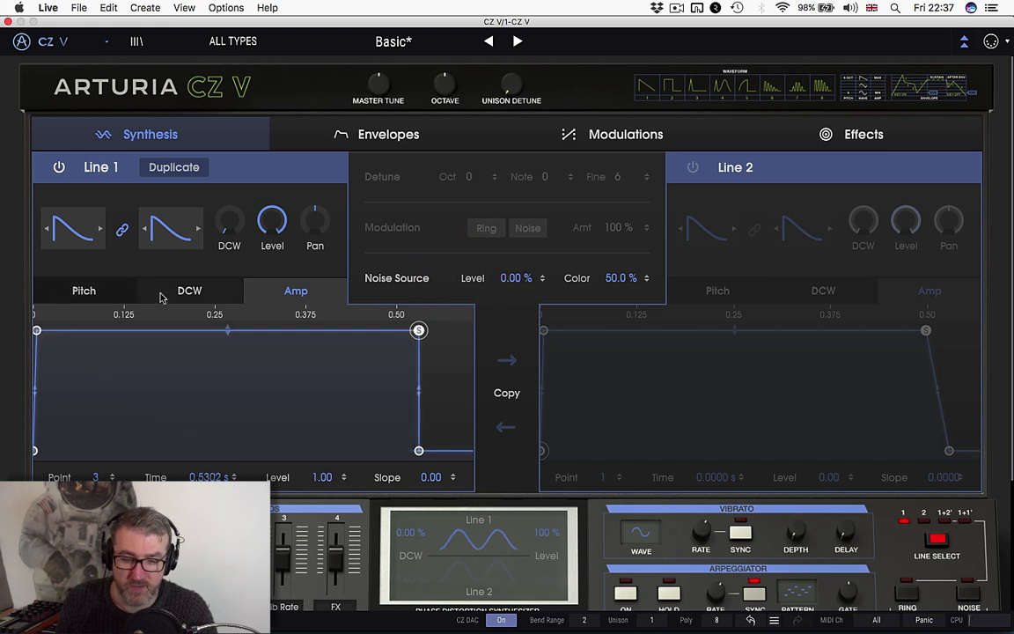